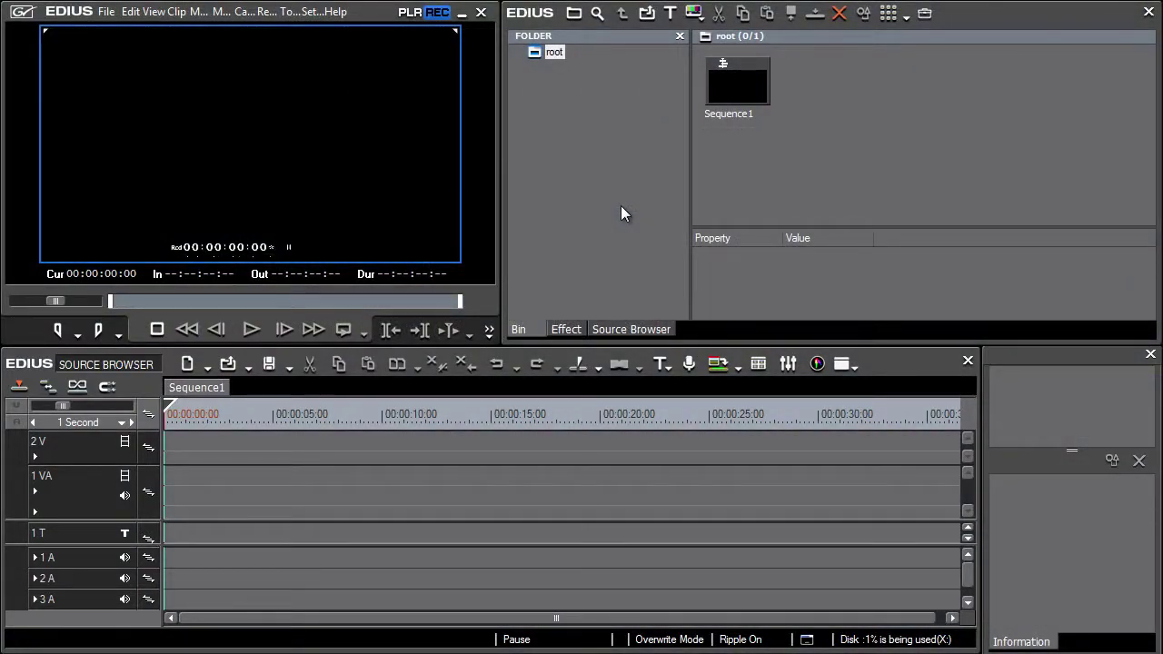
Switch from the bin to the source devices list and view the empty Removable Media category
click(622, 207)
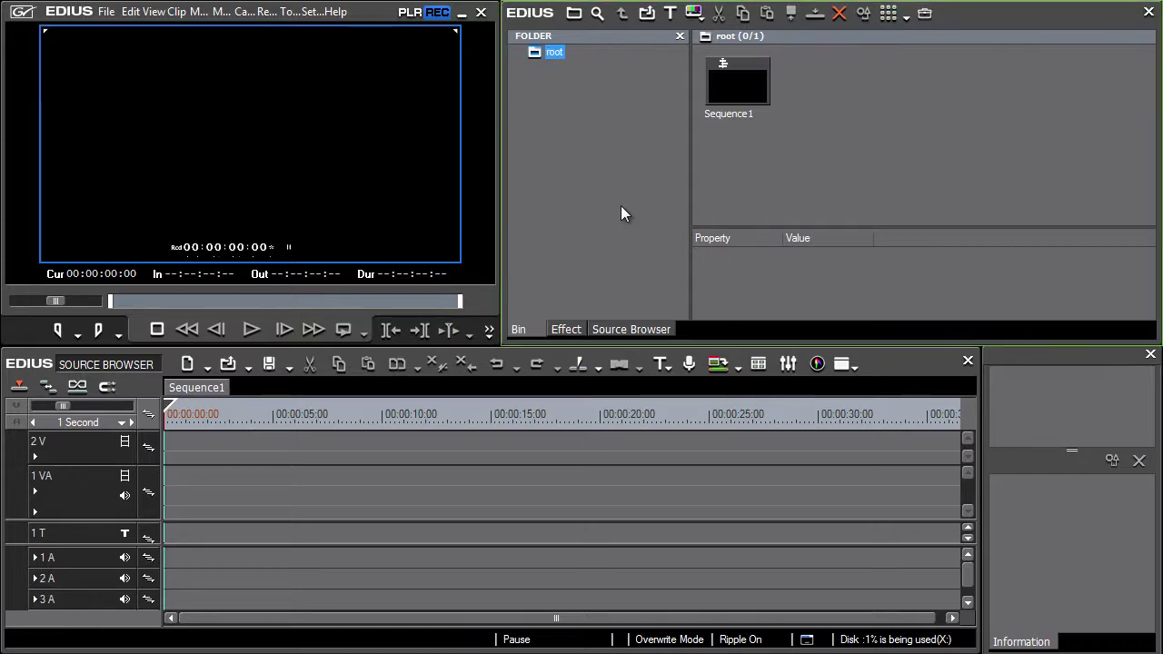
click(652, 328)
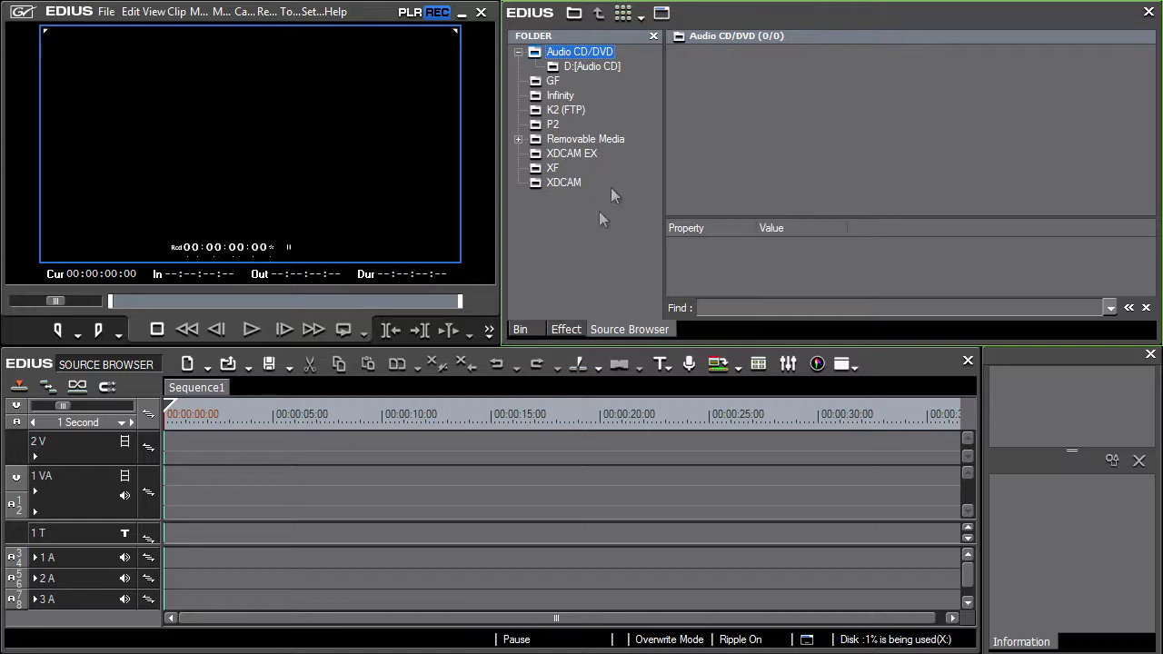
click(531, 325)
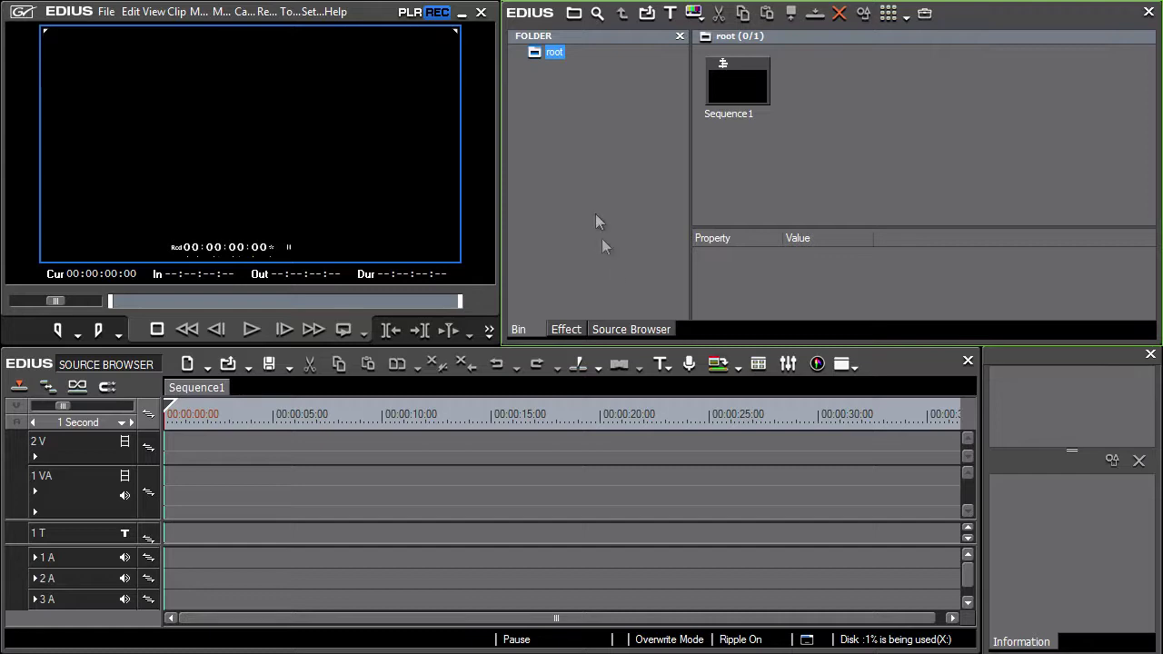
click(640, 329)
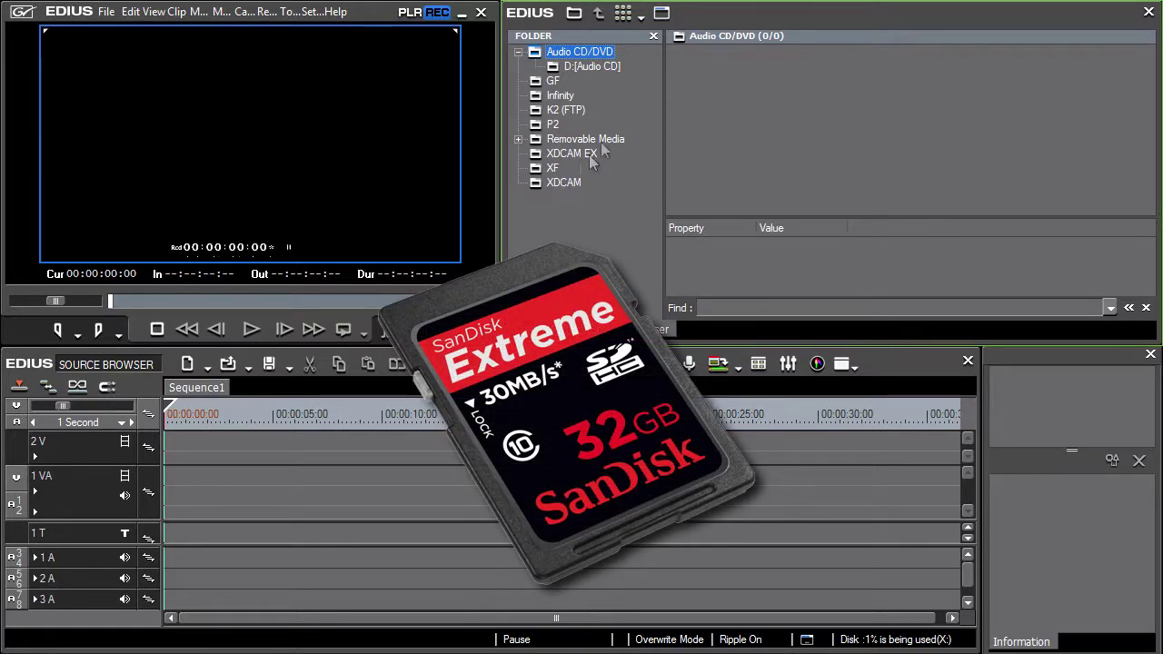
click(606, 142)
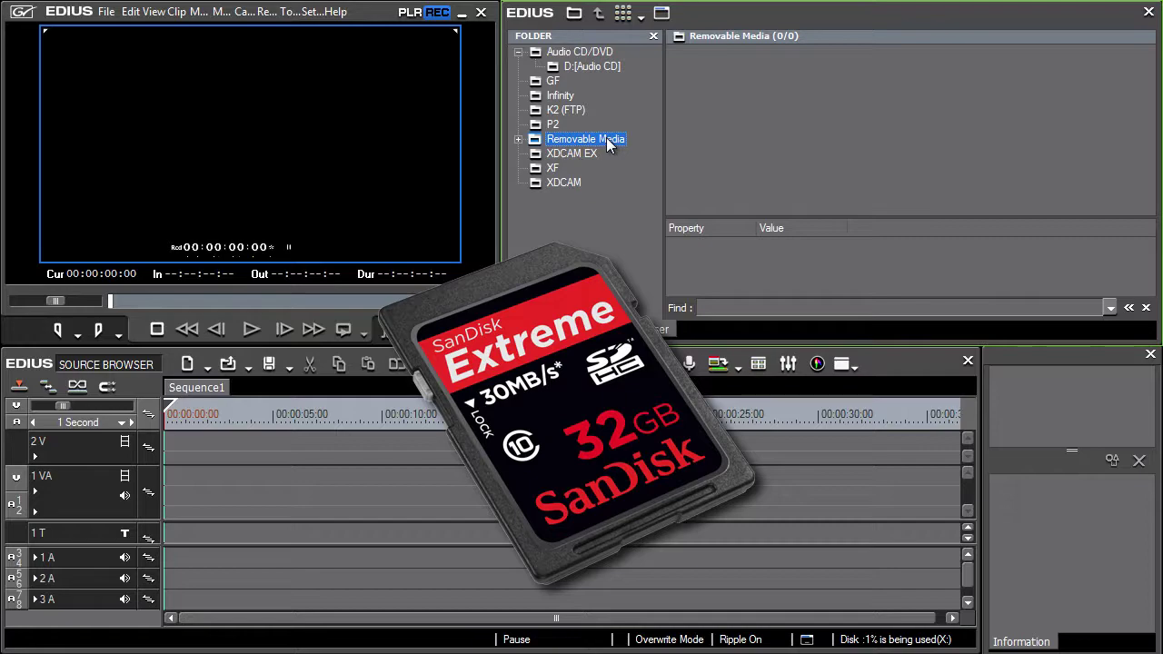
Add the memory card's folder to Removable Media with Open Folder and expand it to show F:
right_click(606, 137)
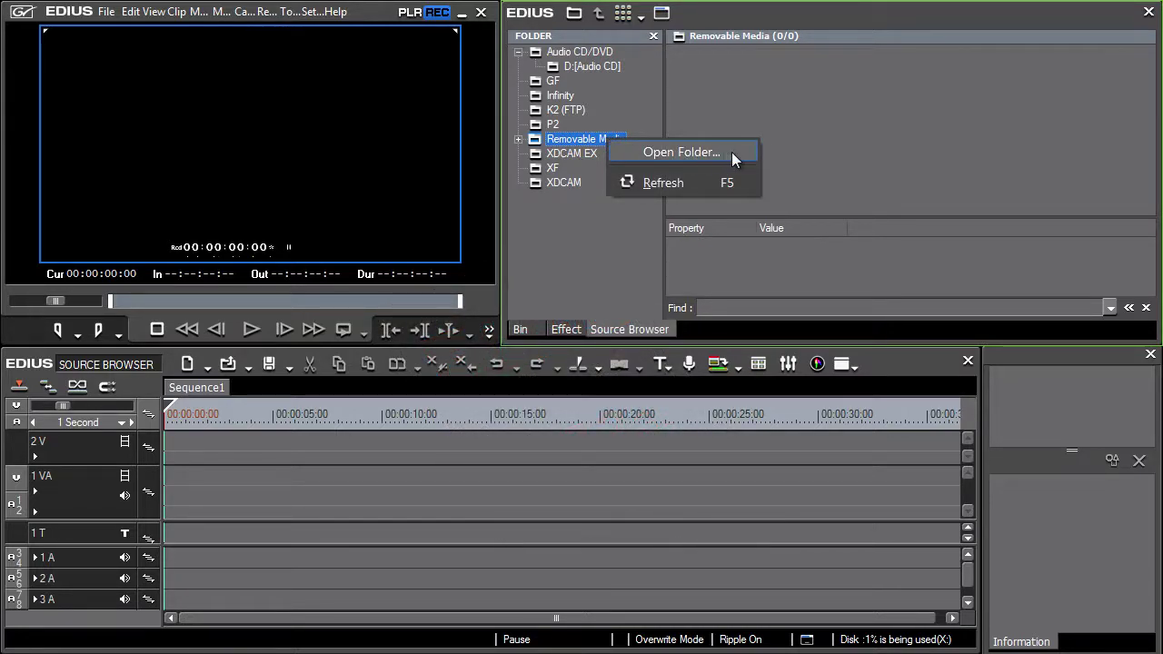
click(625, 264)
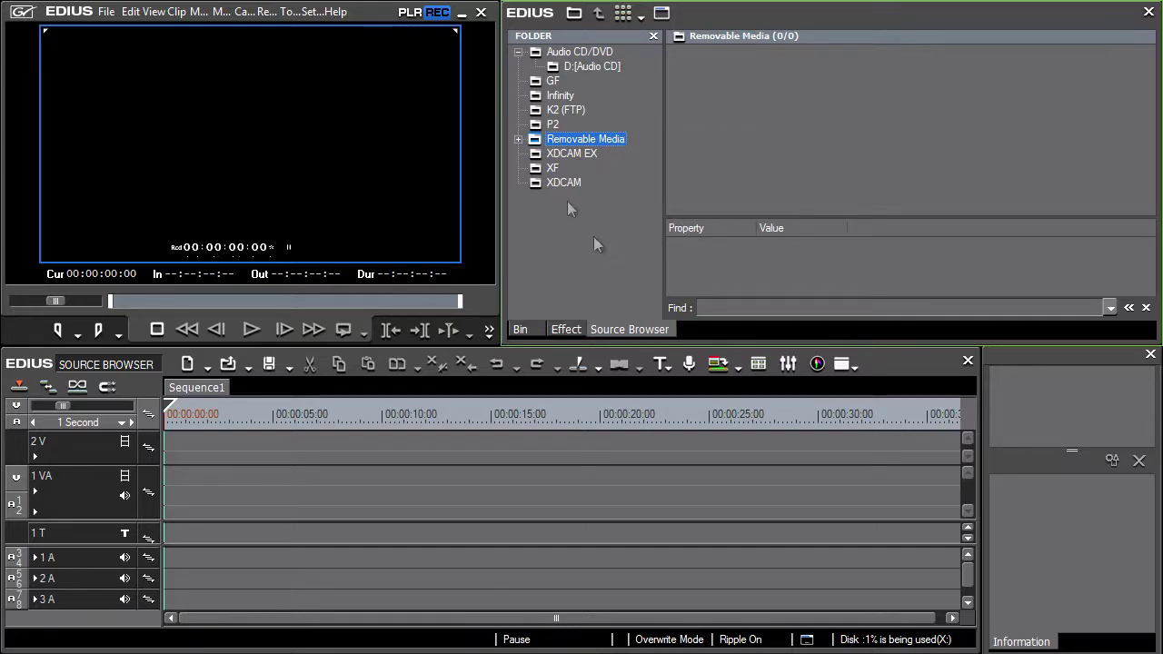
click(517, 140)
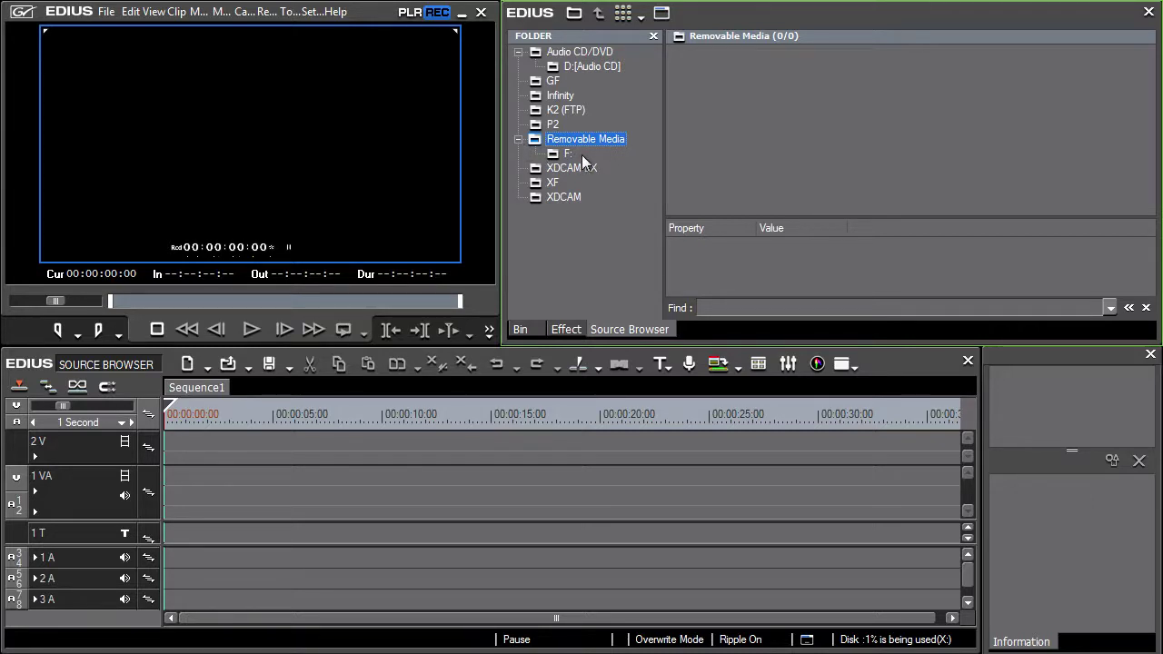
Show drive F:'s seven clips, preview the second clip in the player, and select all seven
click(567, 154)
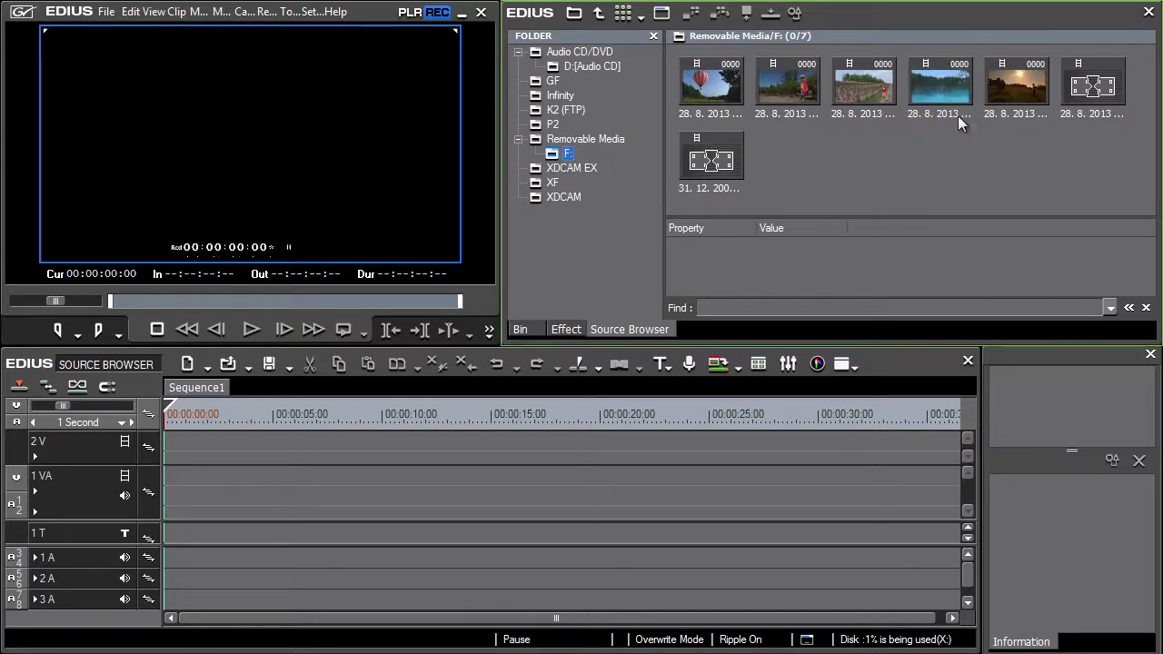
click(941, 85)
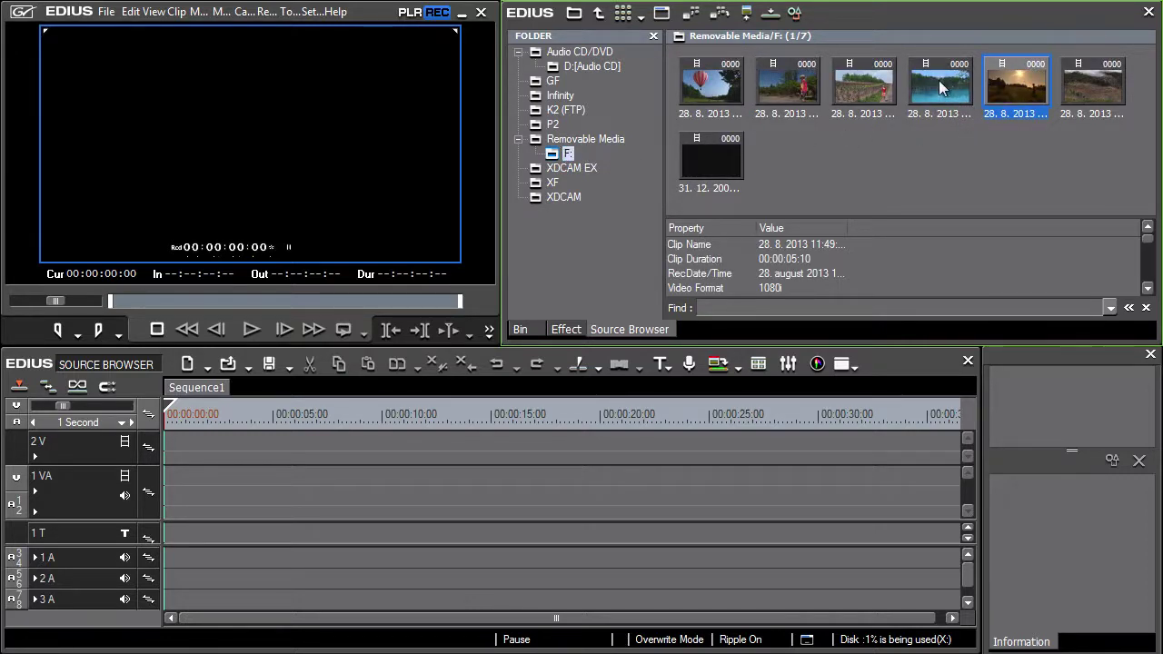
click(886, 86)
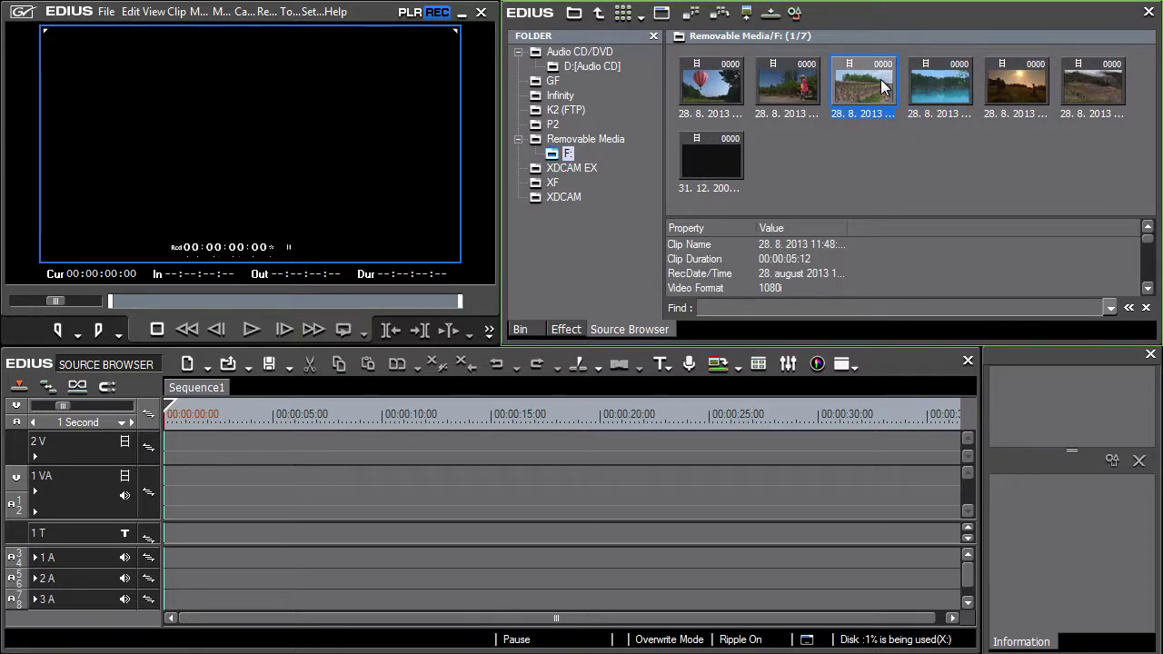
click(804, 77)
double_click(804, 77)
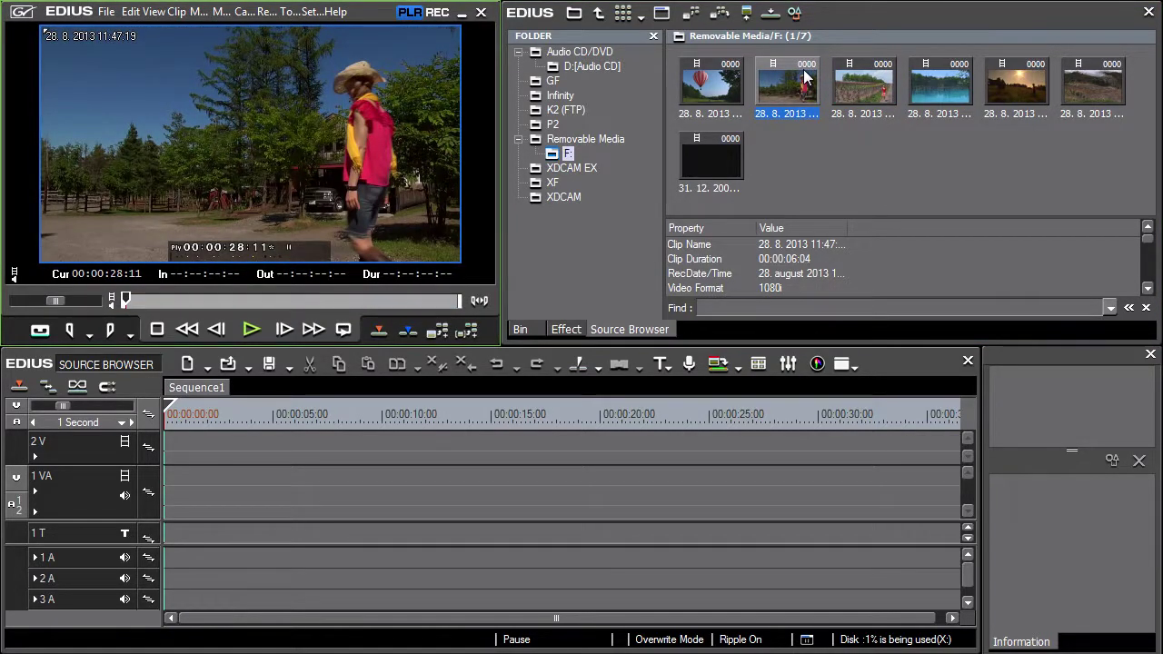
drag(126, 301, 400, 304)
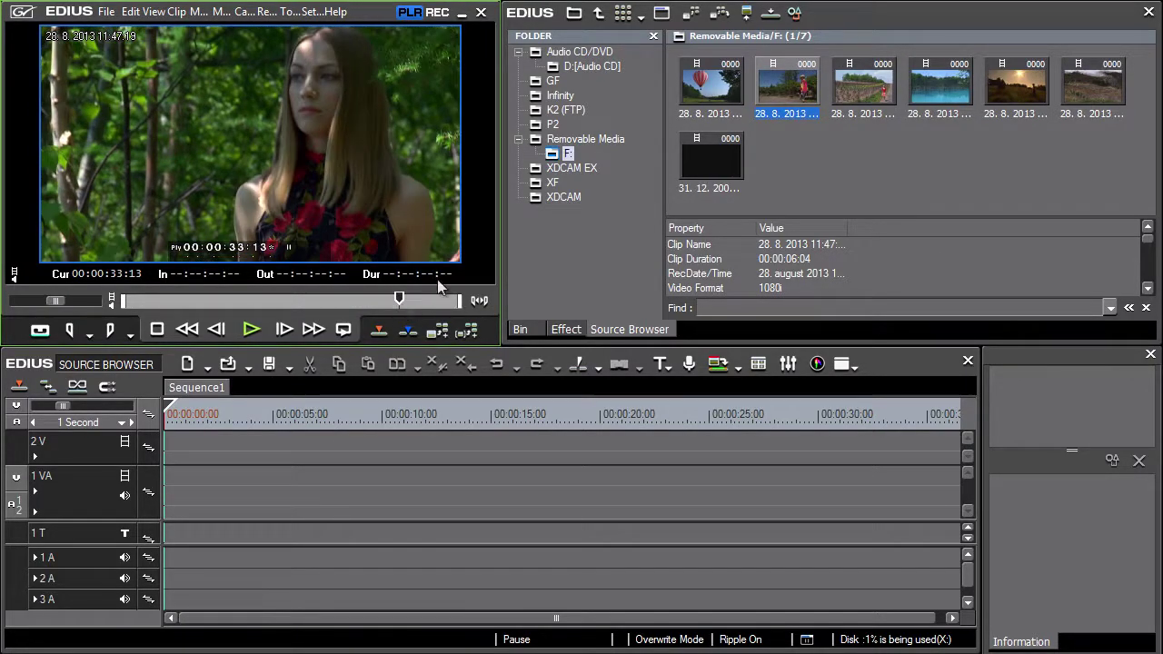
click(717, 89)
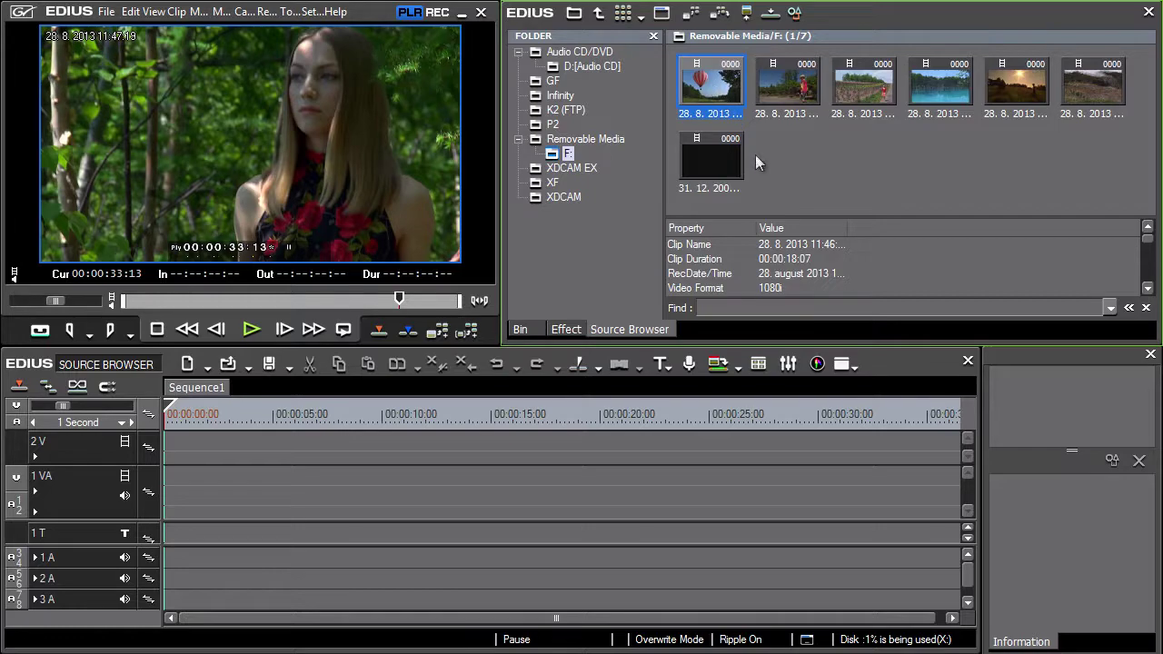
shift+click(724, 175)
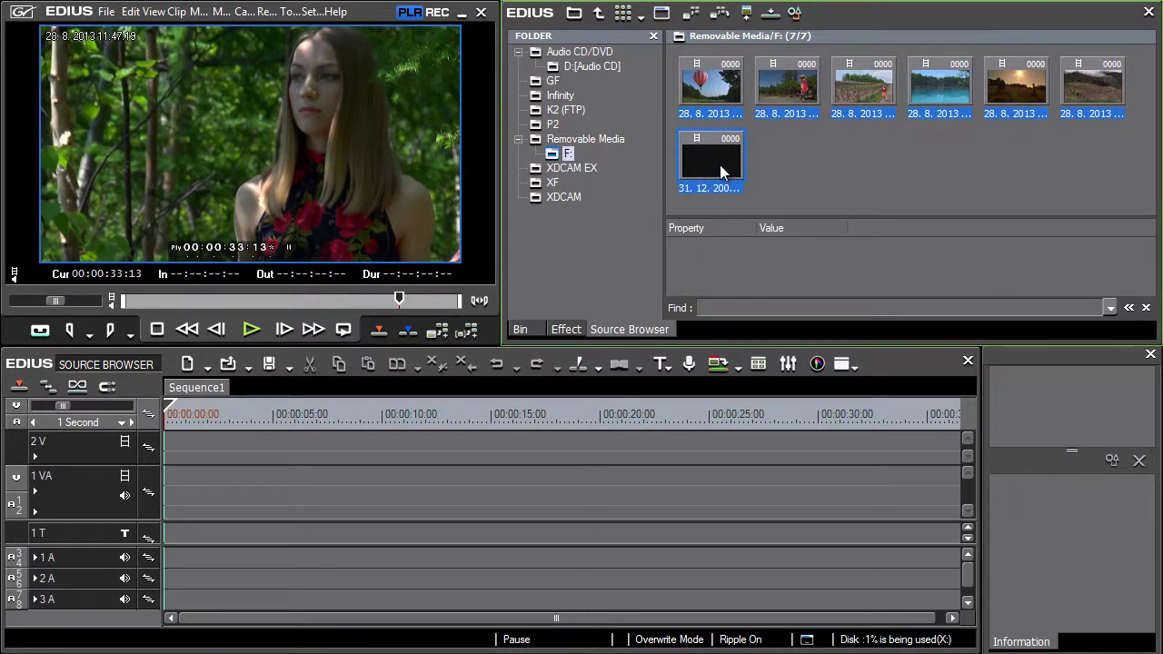
Add and Transfer the seven selected clips to the bin, then view them deselected in the Bin
right_click(720, 166)
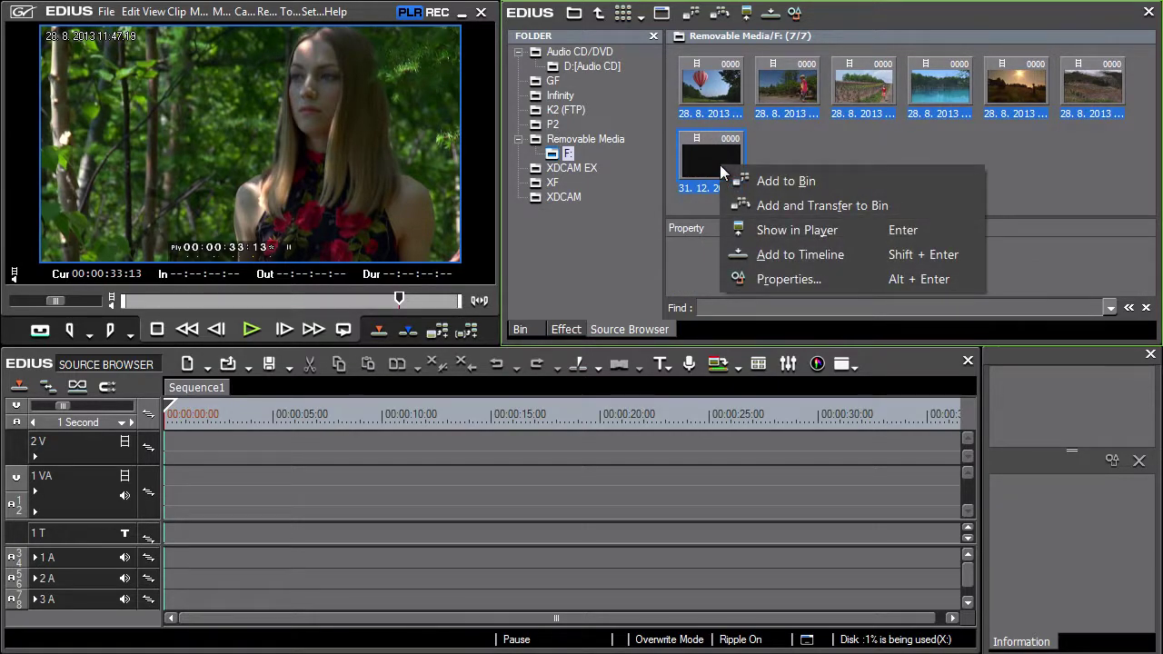
click(935, 207)
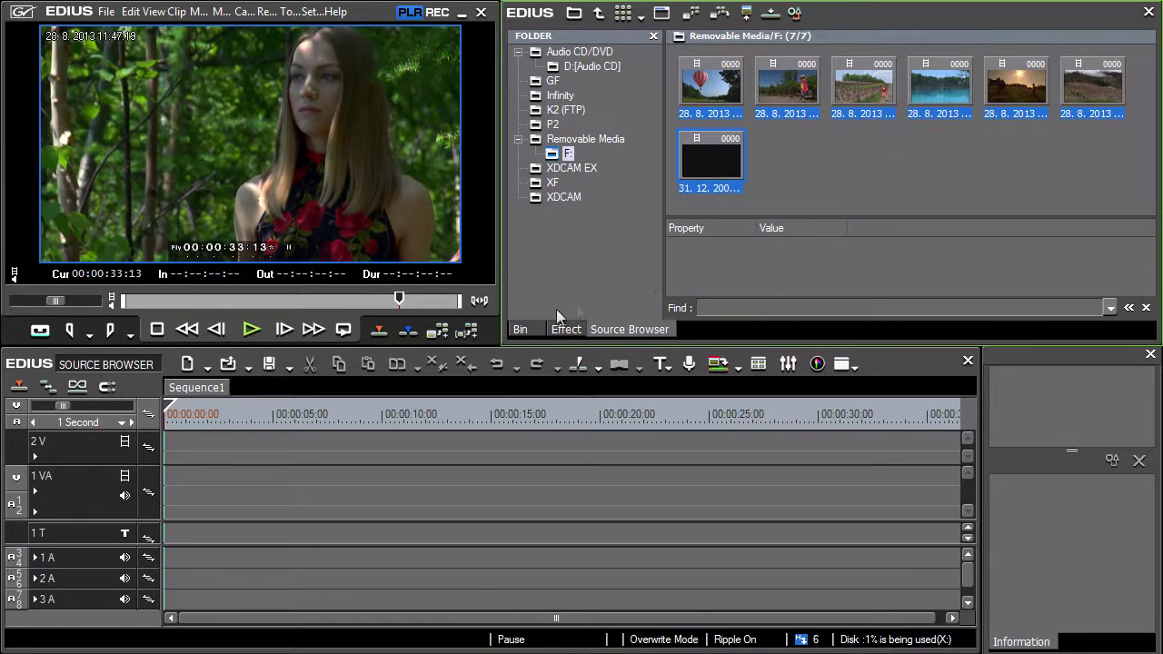
click(520, 328)
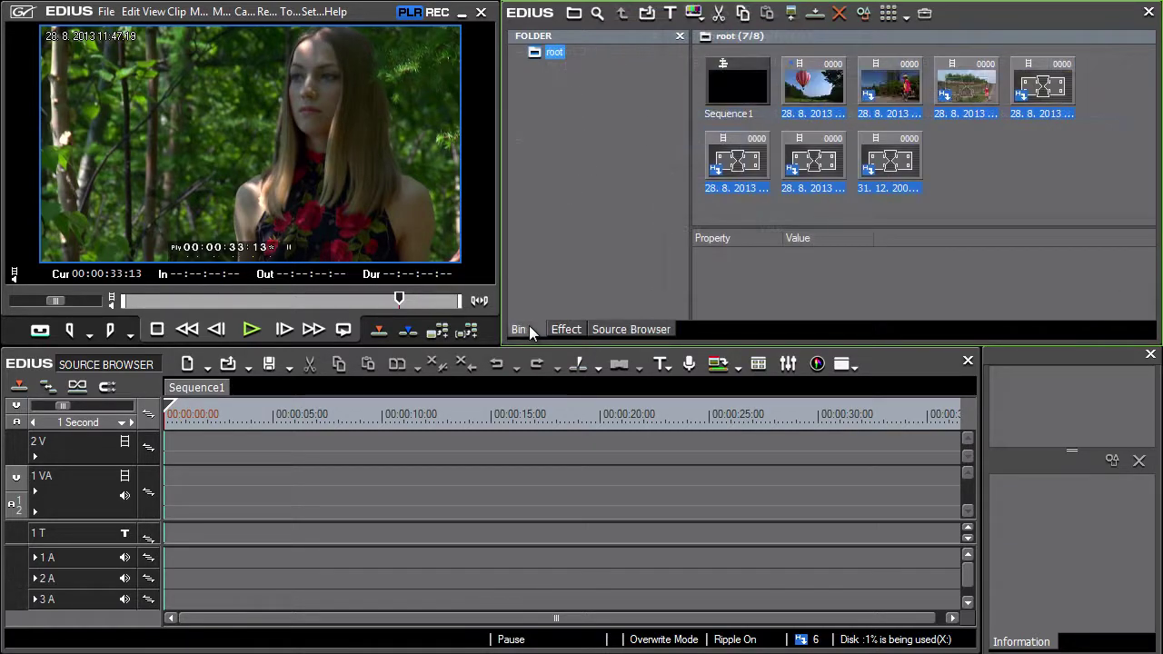
click(979, 171)
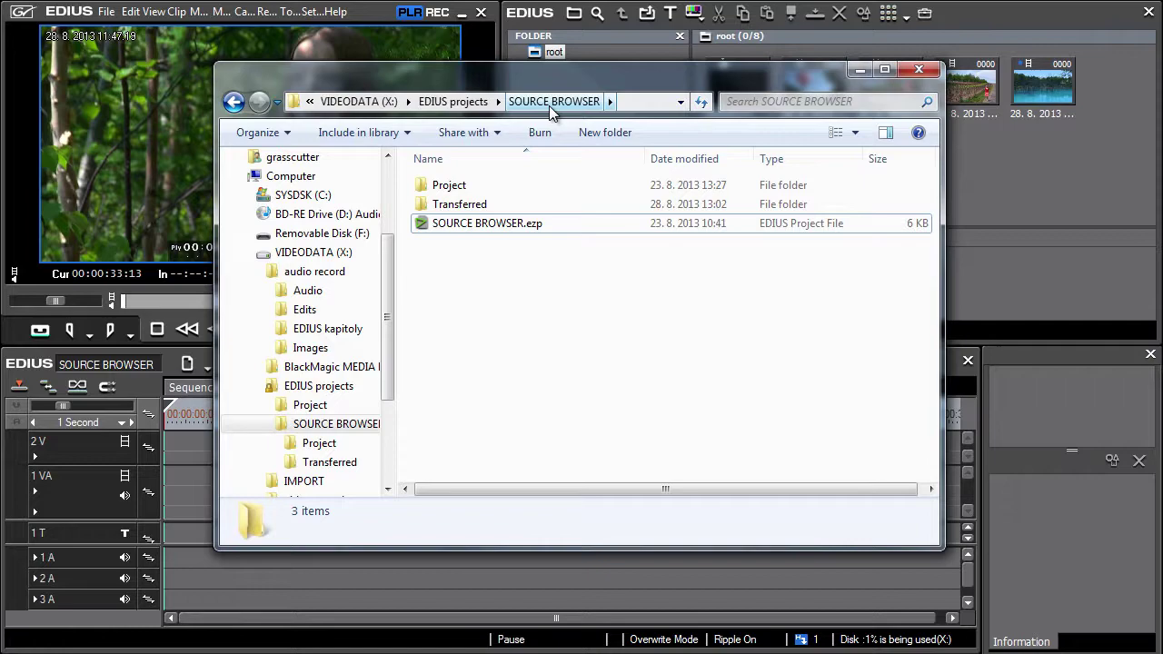
Minimize the Explorer window showing the SOURCE BROWSER project folder to return to EDIUS
click(856, 71)
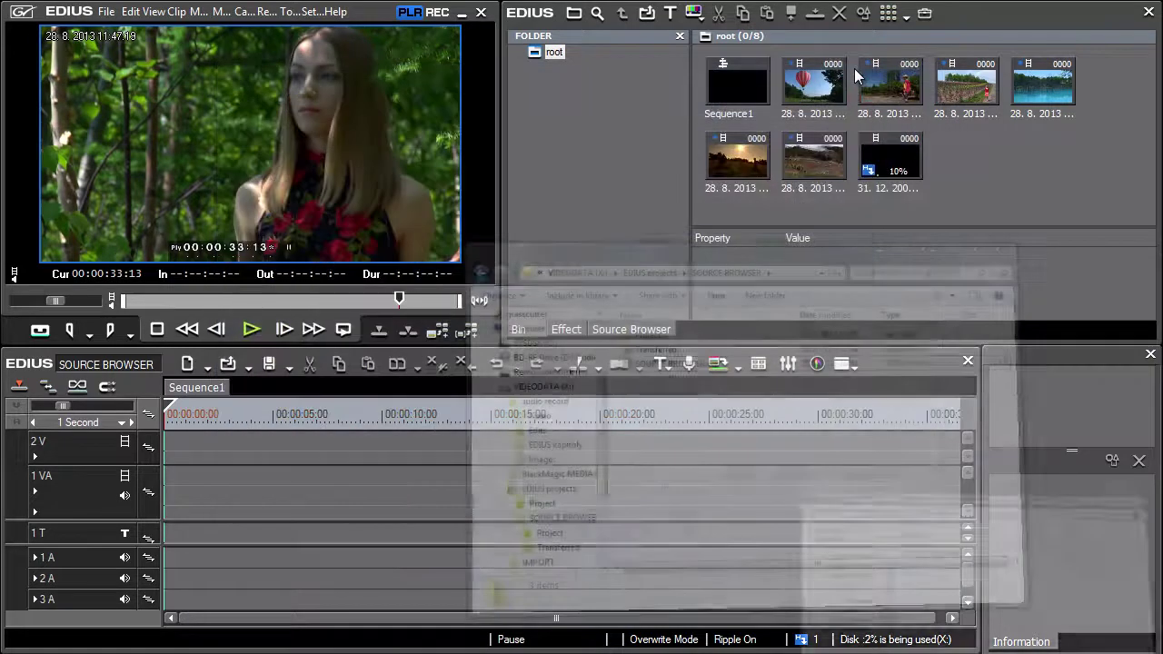
click(641, 329)
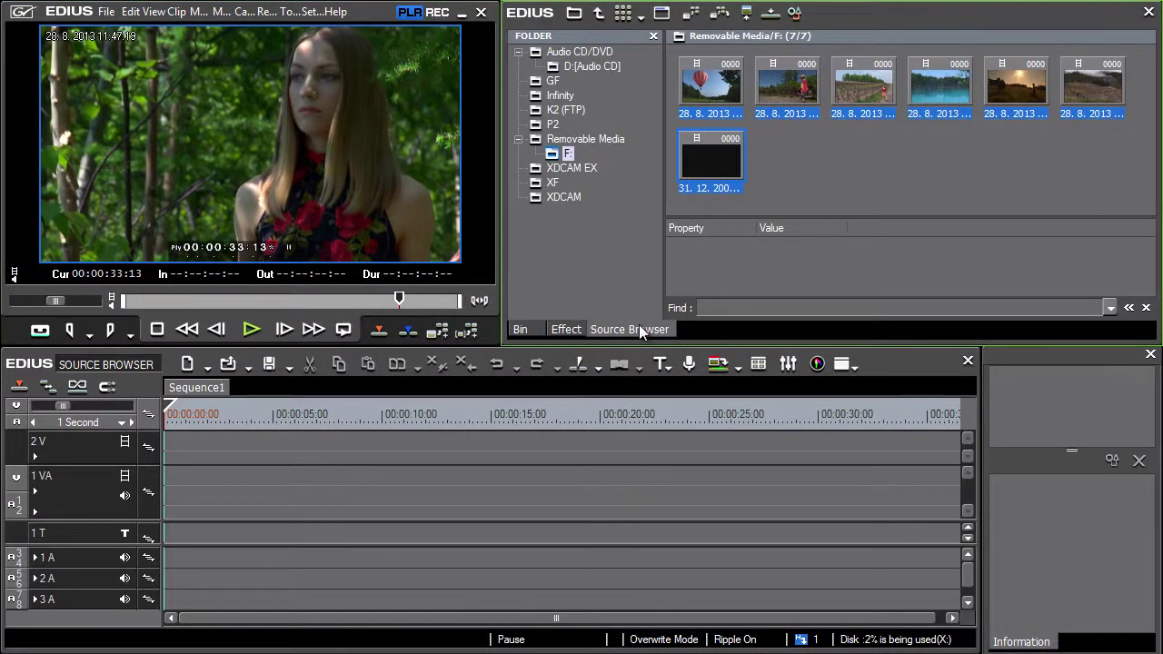
click(661, 14)
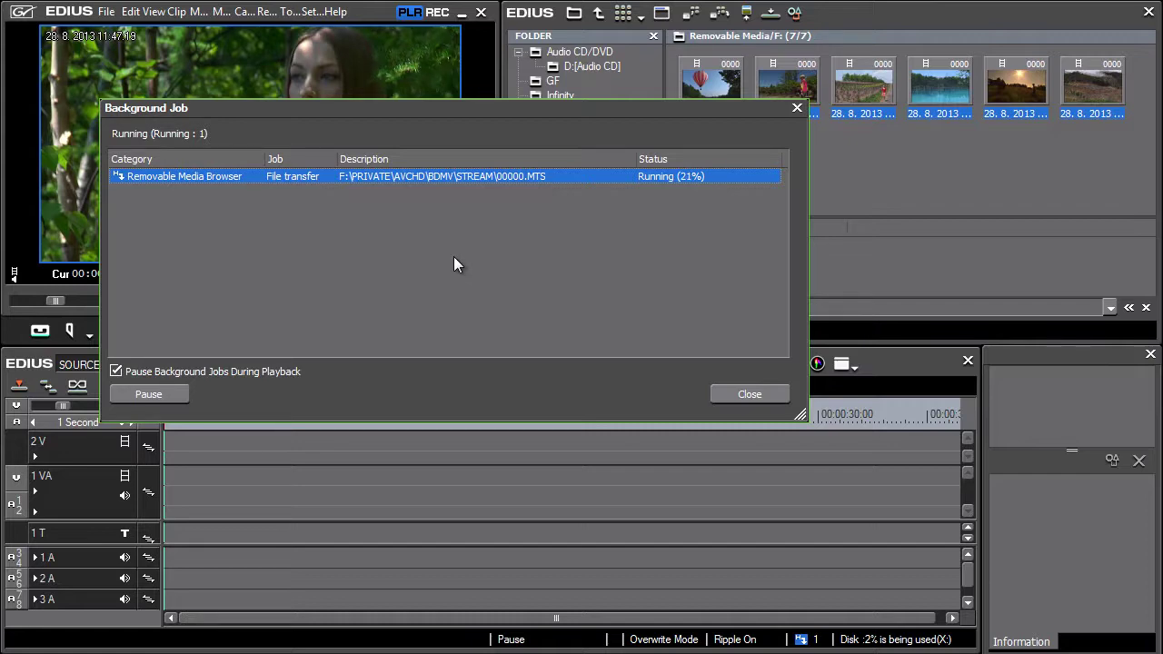
click(766, 397)
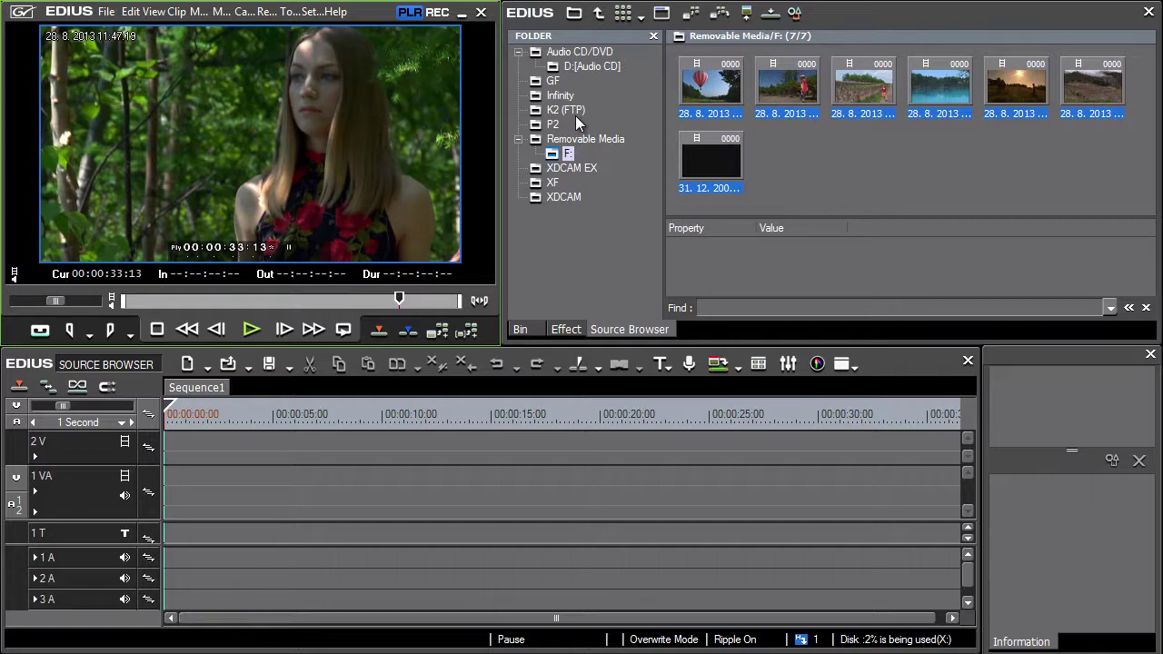
Open D:[Audio CD] under Audio CD/DVD and select tracks 1, 2 and 3
click(579, 56)
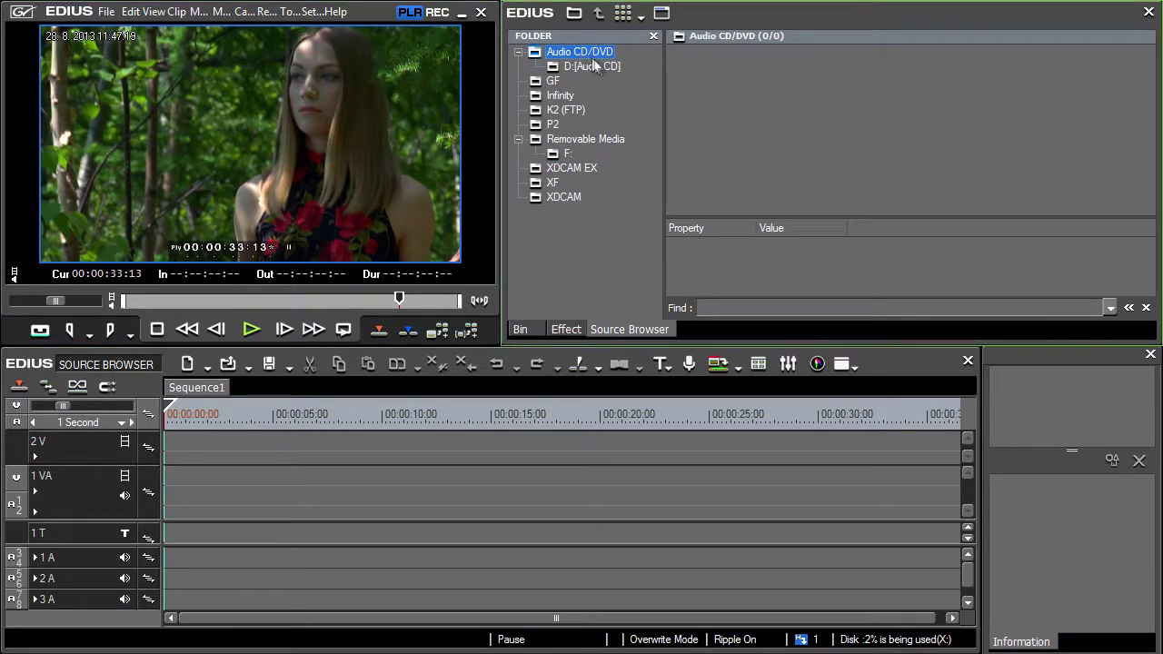
click(607, 69)
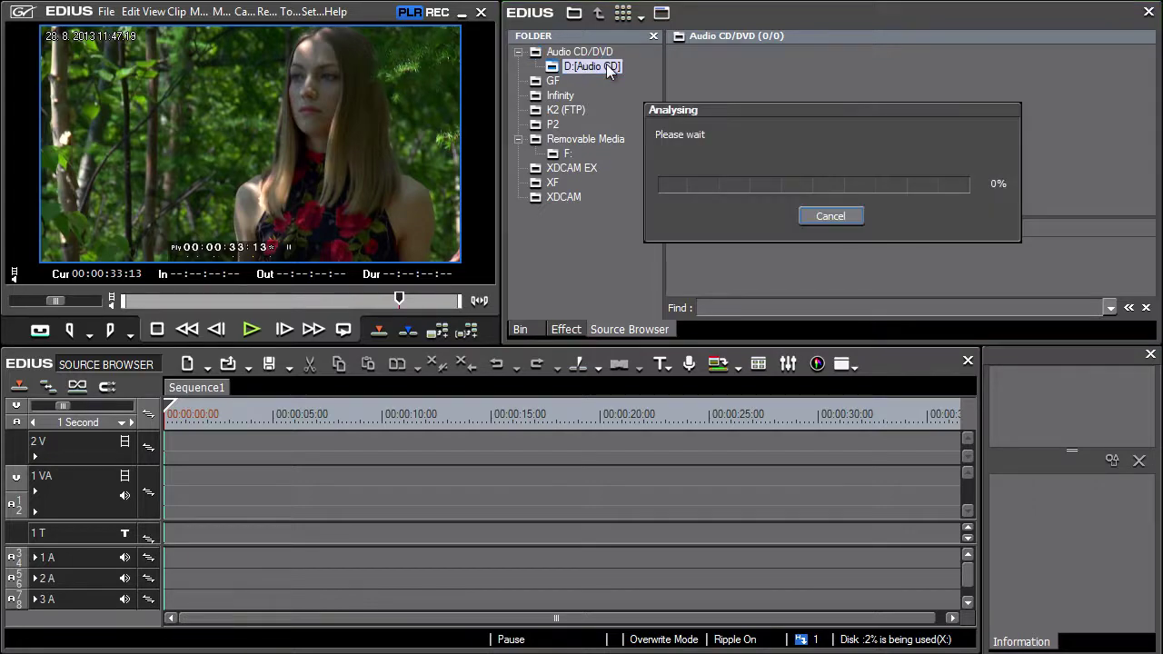
click(711, 83)
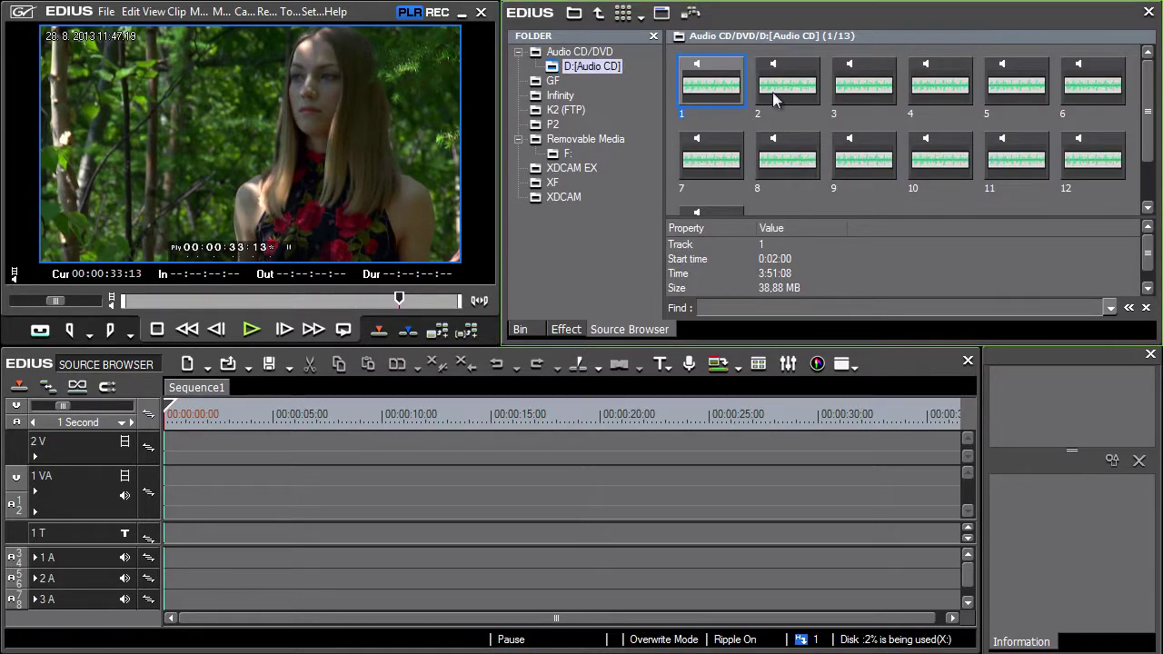
ctrl+click(791, 88)
ctrl+click(863, 87)
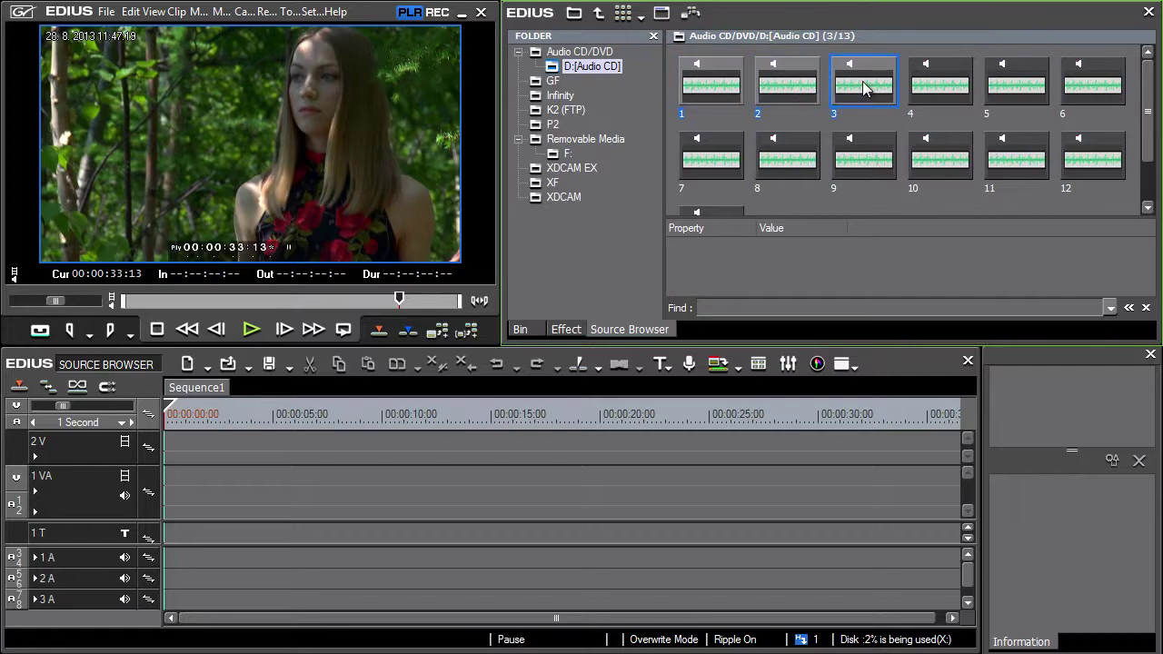
Add and Transfer tracks 1–3 to the bin and check their progress in the background jobs
right_click(863, 88)
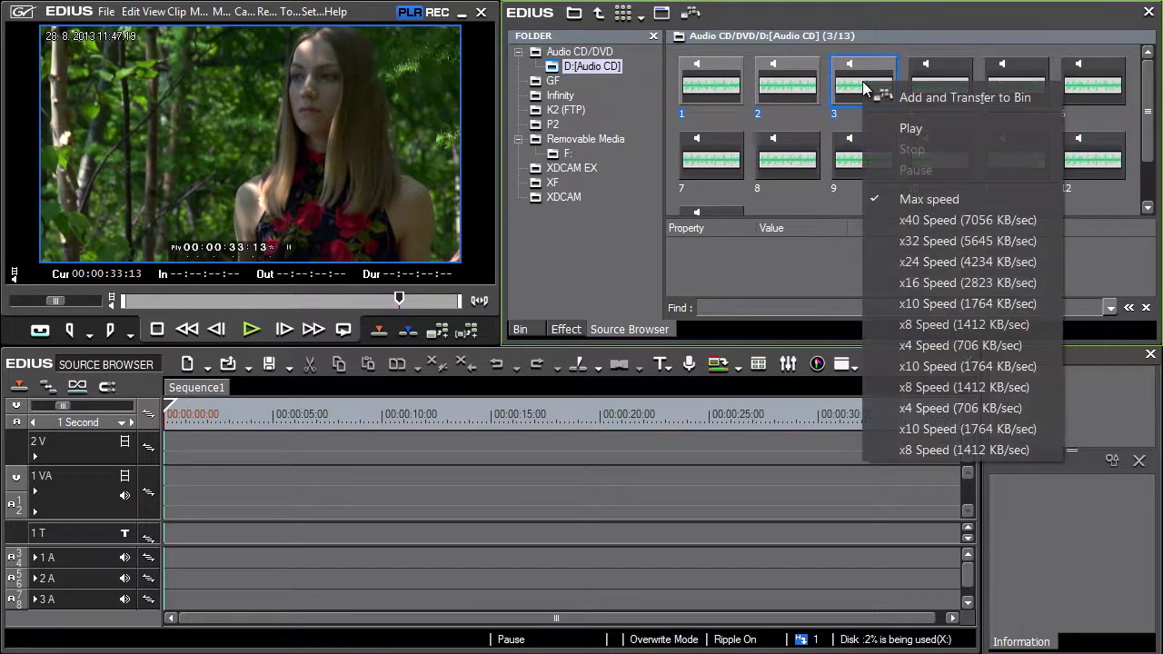
click(1036, 98)
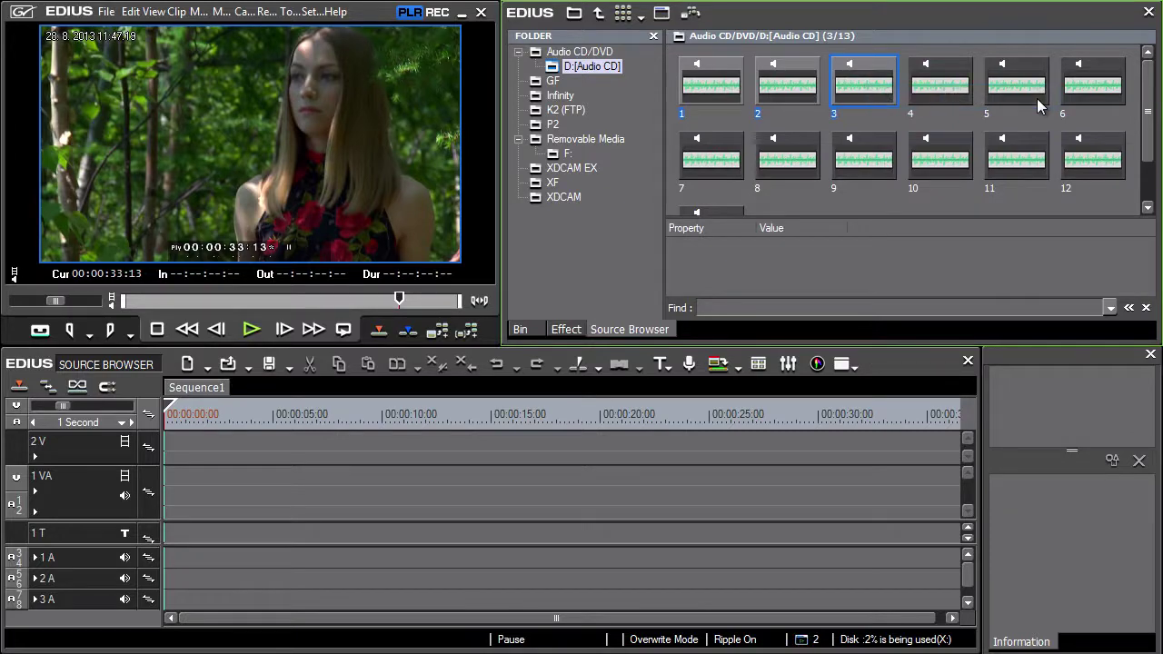
click(659, 20)
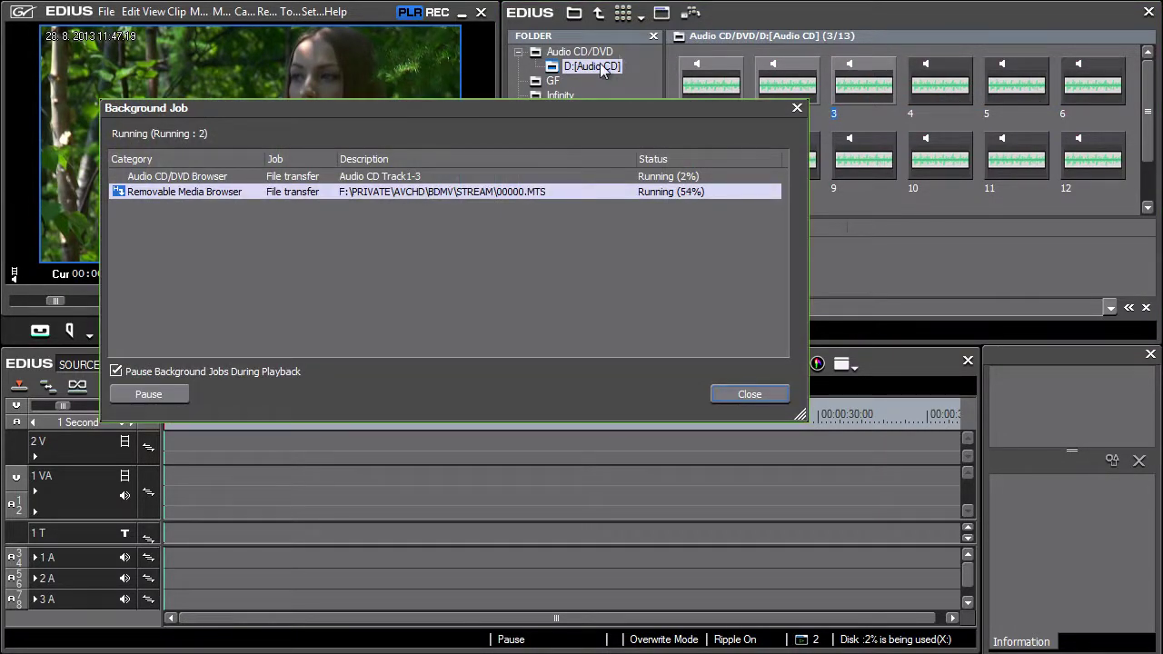
click(290, 178)
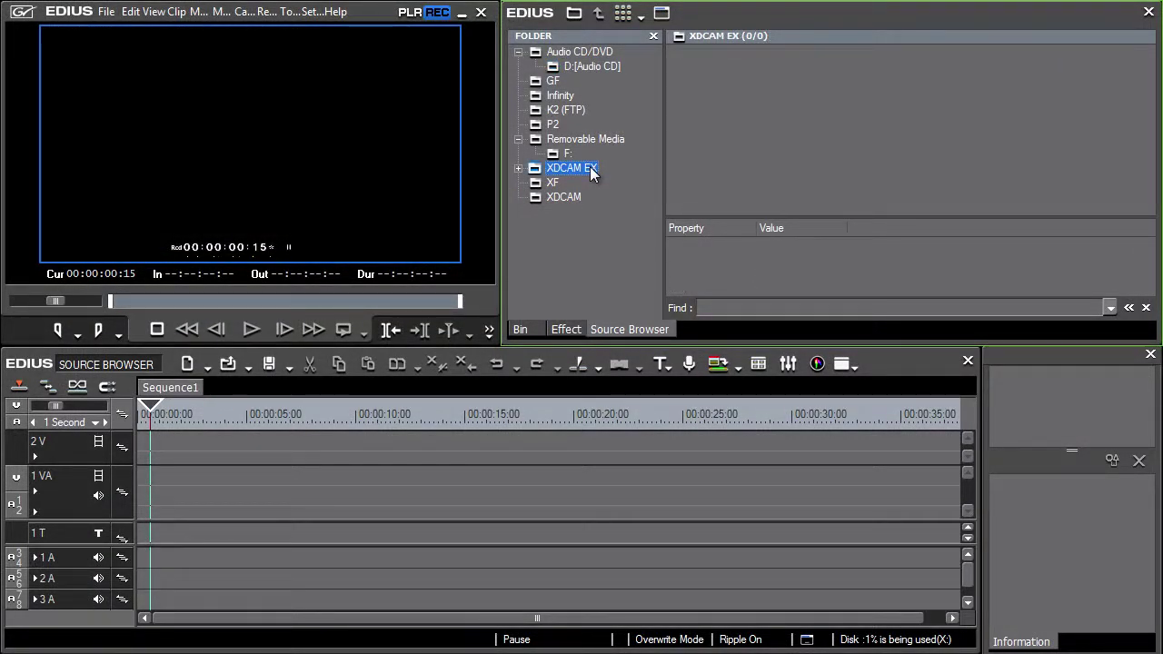
Add X:\IMPORT\XDcam EX as an XDCAM EX source folder and list its 211 clips
right_click(590, 169)
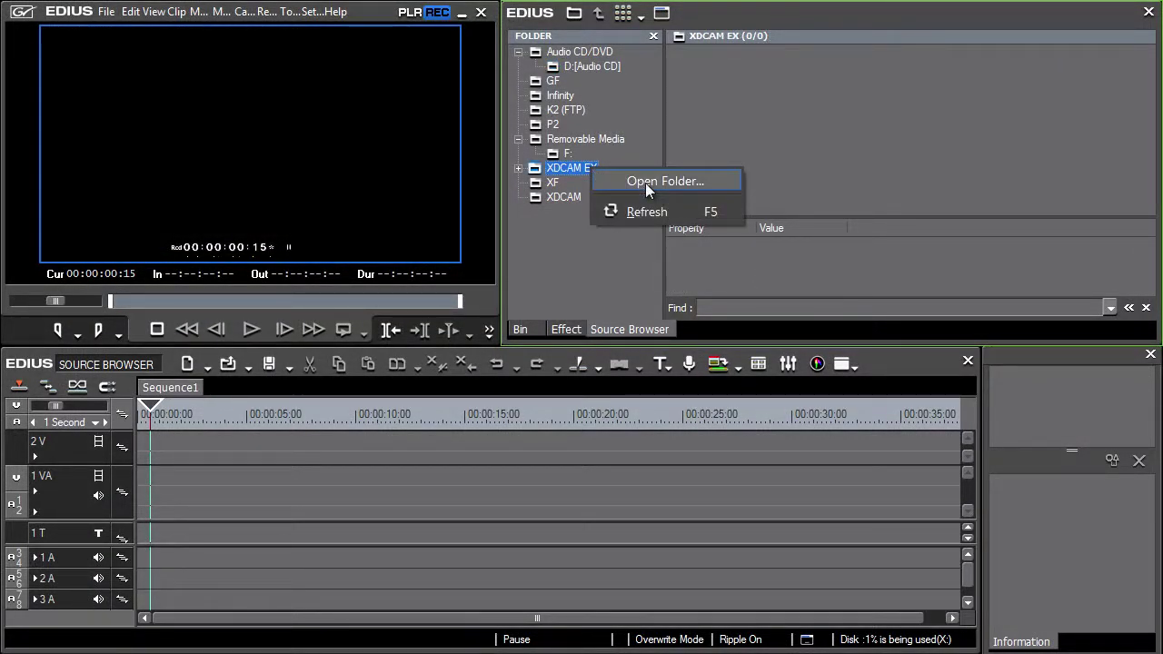
click(647, 182)
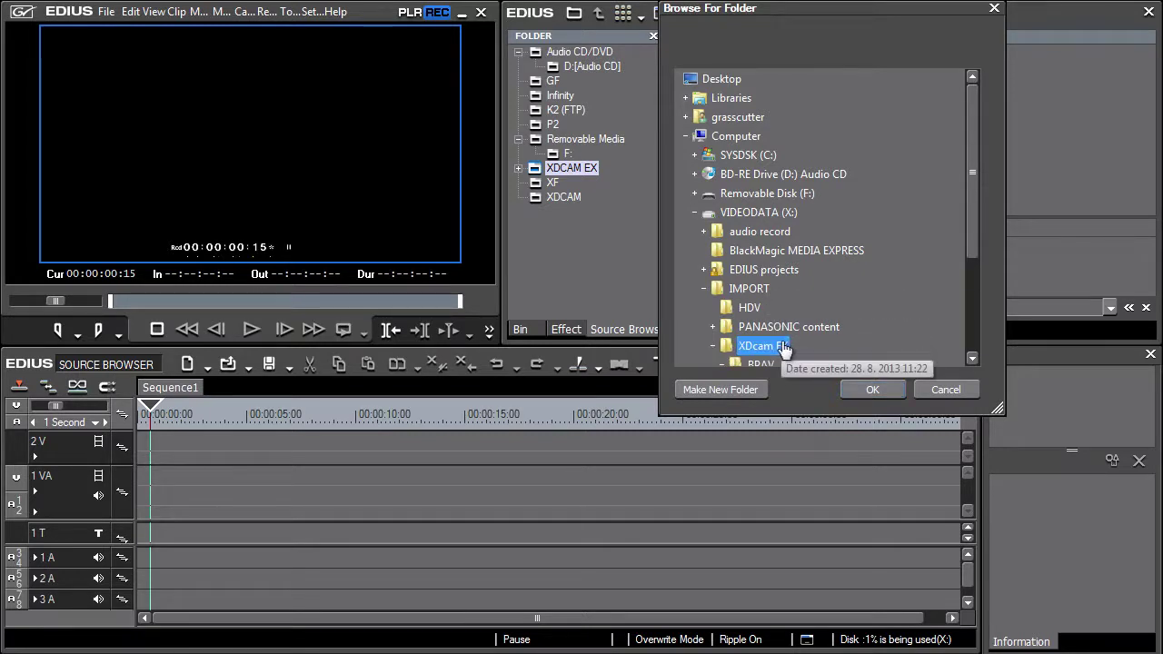
scroll(861, 346, down, 1)
scroll(861, 346, down, 1)
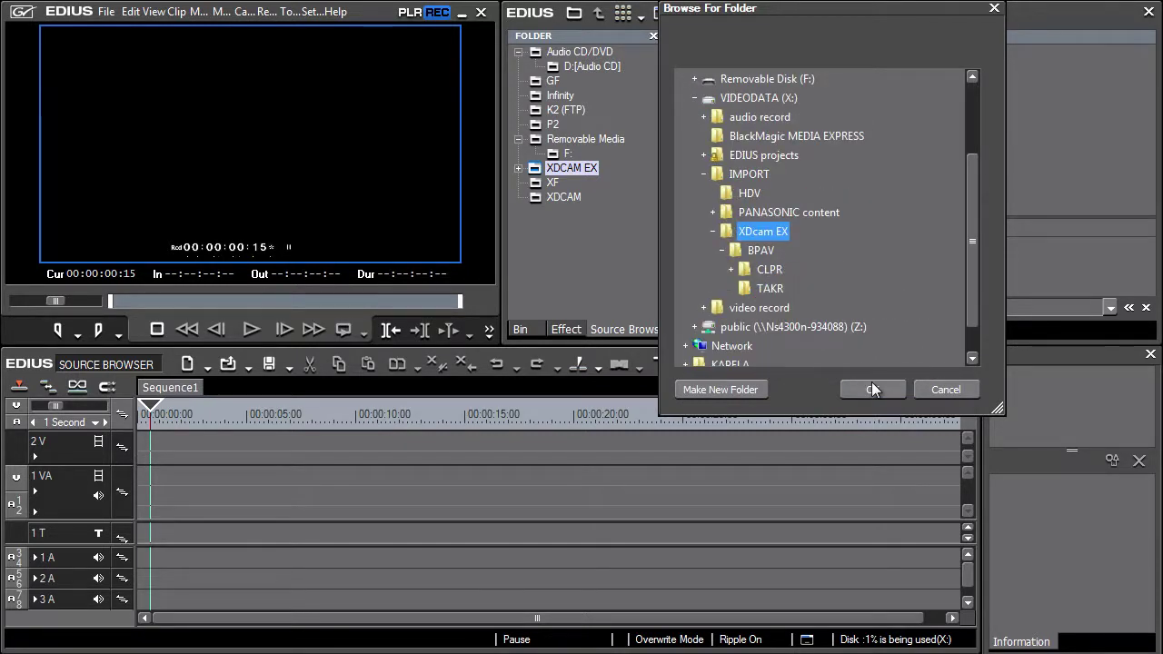
click(874, 388)
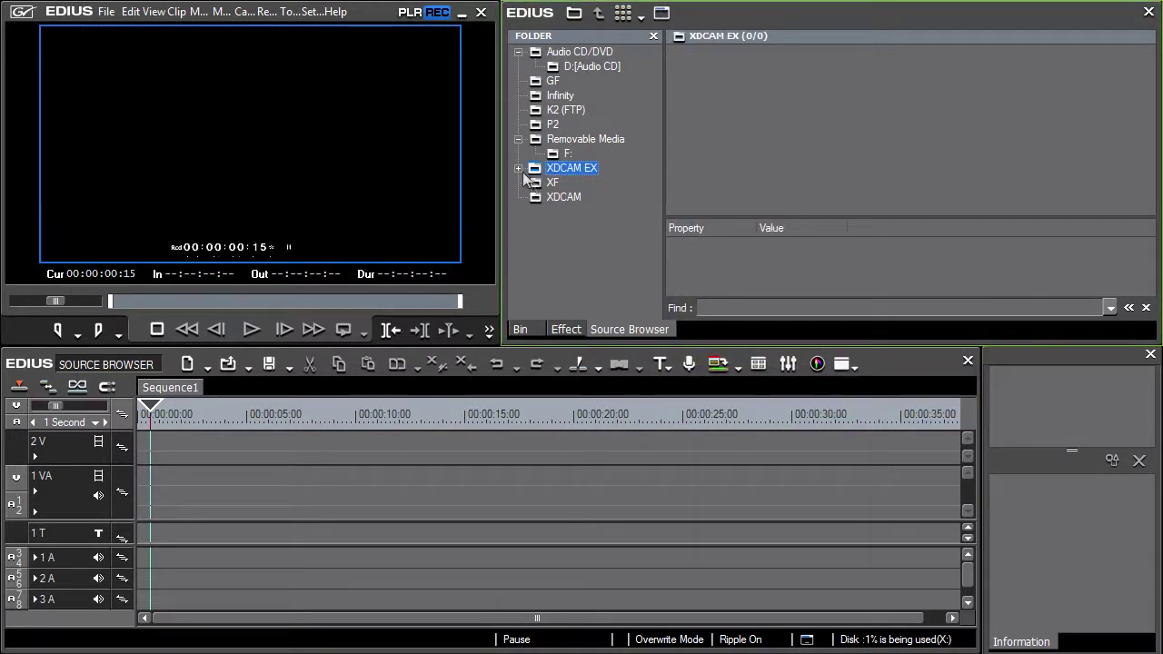
click(606, 181)
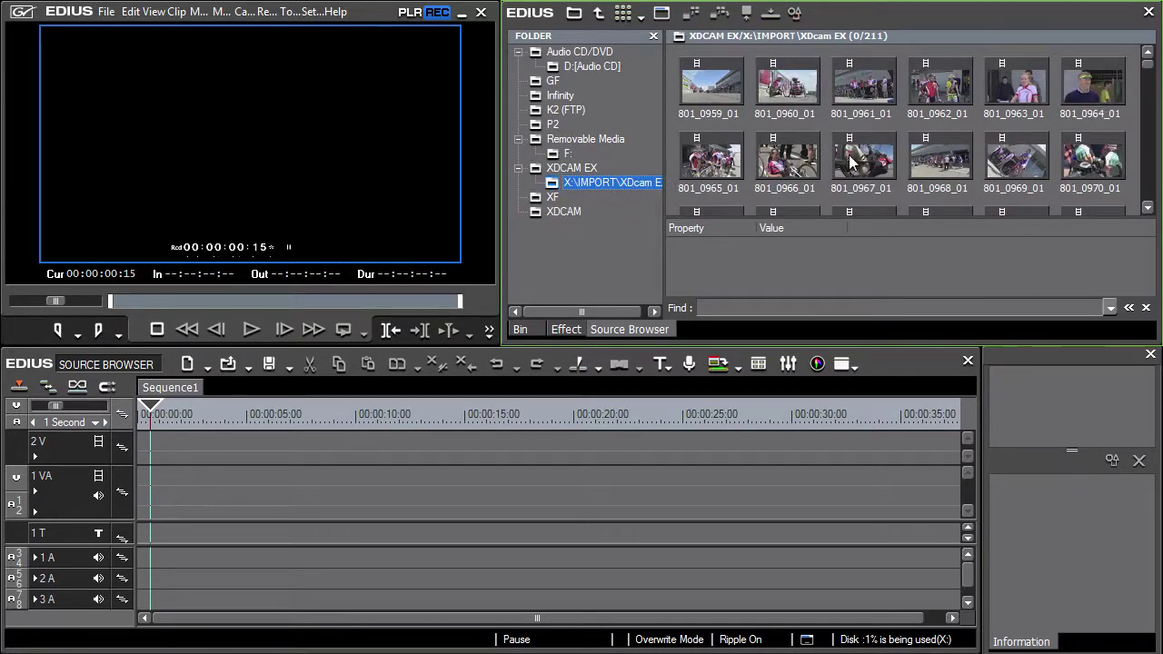
Select the ten clips 801_0967_01 through 801_0976_01, previewing 801_0967_01 in the player
click(852, 162)
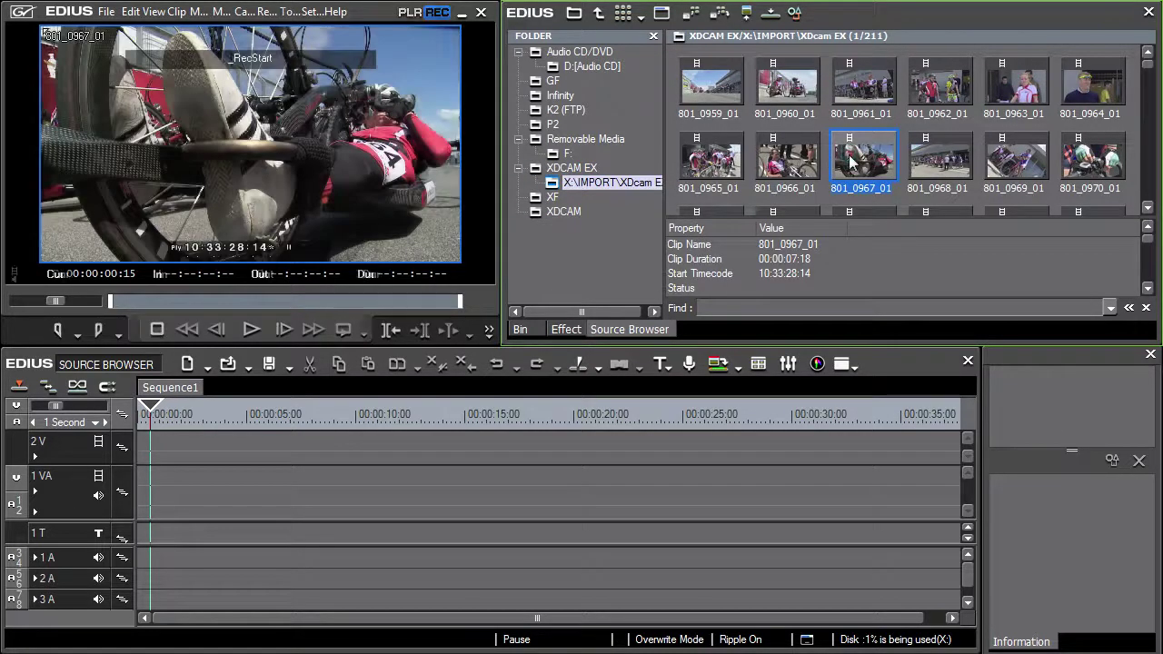
ctrl+click(957, 168)
ctrl+click(1016, 162)
ctrl+click(1090, 168)
scroll(1090, 168, down, 2)
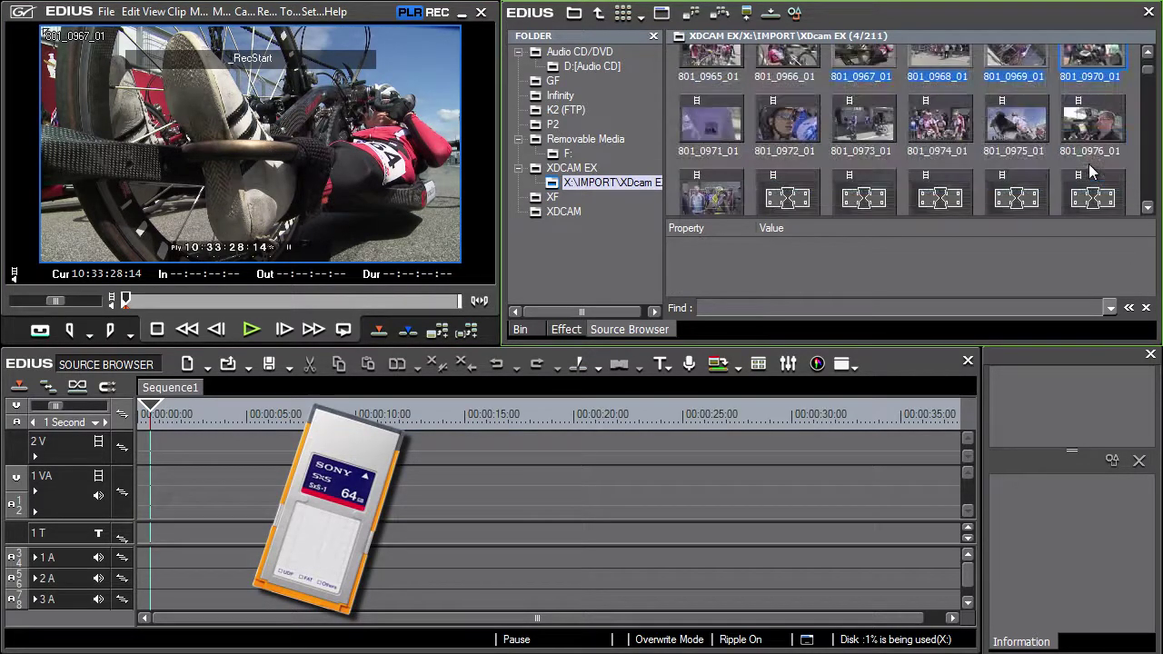
ctrl+click(712, 128)
ctrl+click(783, 132)
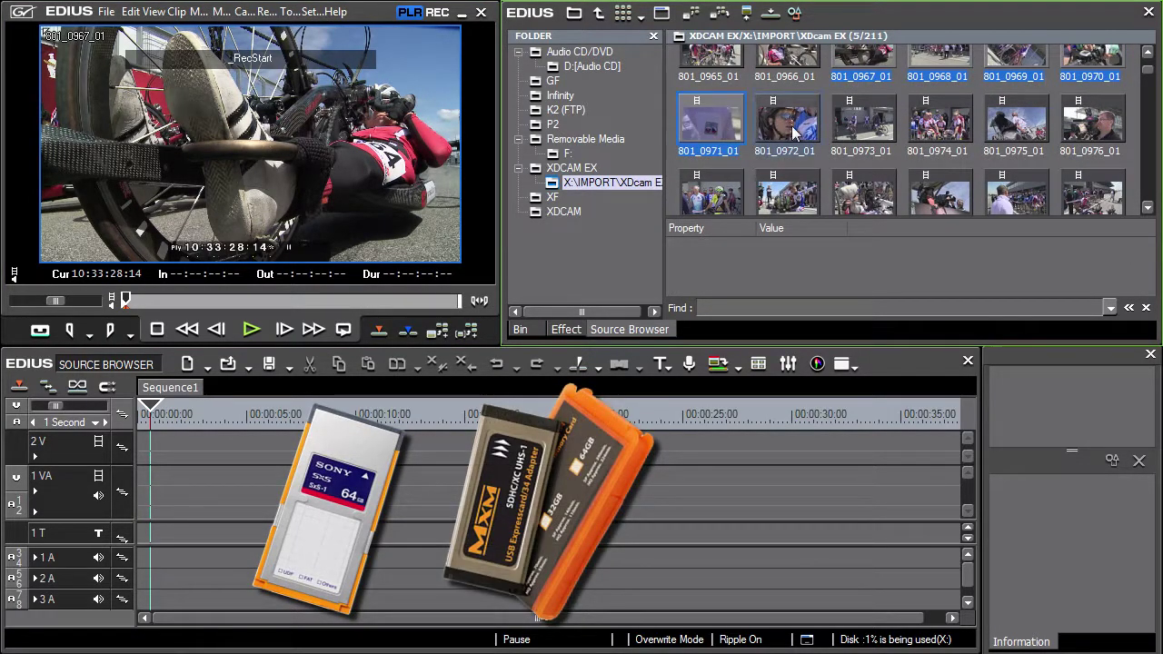
ctrl+click(861, 132)
ctrl+click(951, 133)
ctrl+click(1015, 128)
ctrl+click(1093, 134)
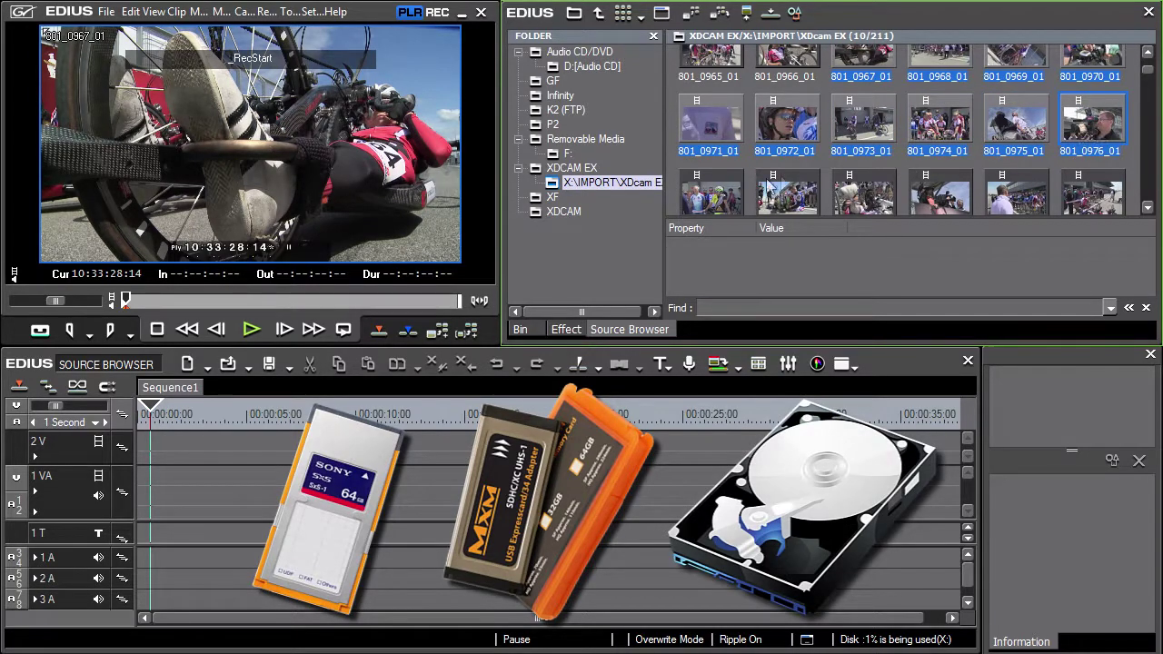